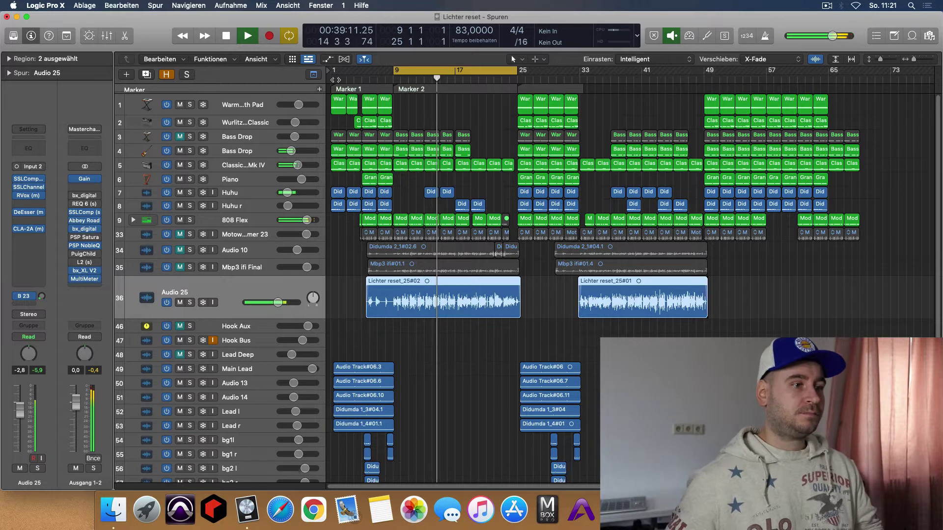
Solo the Audio 25 vocal track, bypass all its insert plug-ins and listen to the unprocessed vocal.
{"action": "key", "text": "space"}
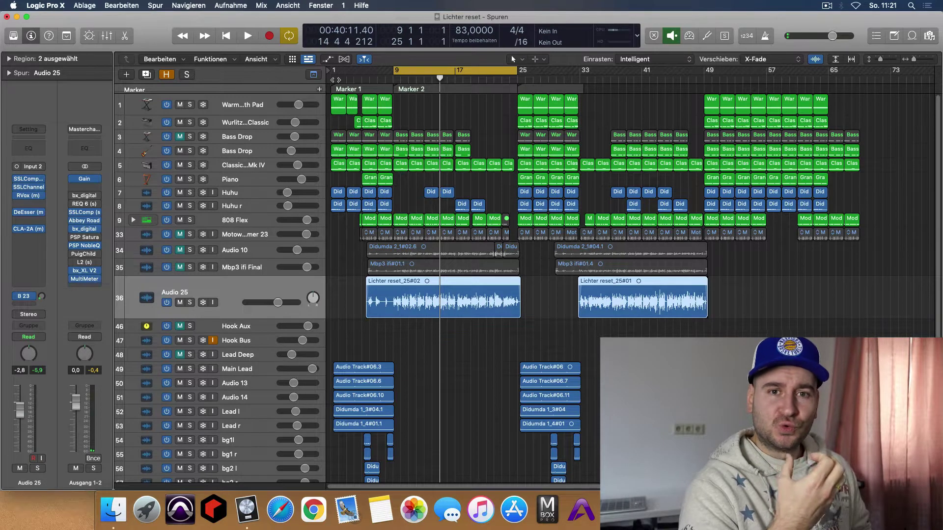
{"action": "left_click", "coordinate": [190, 303]}
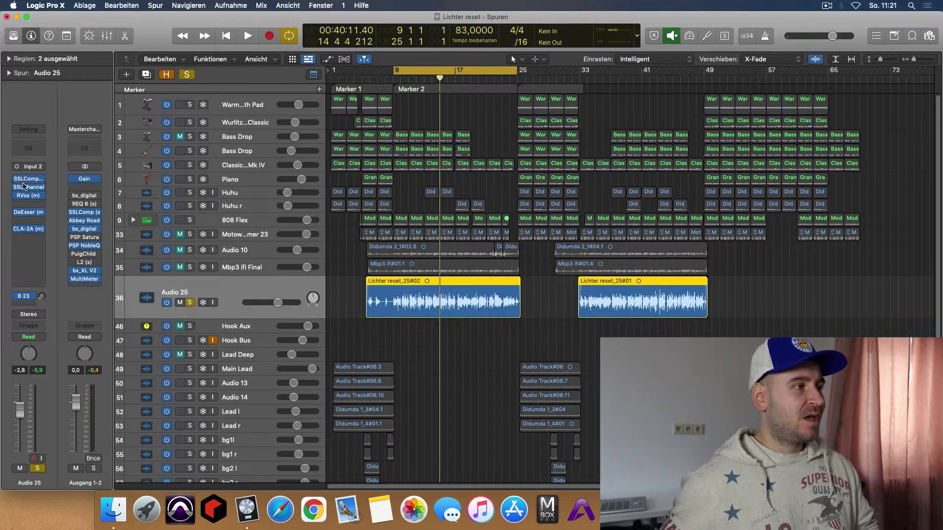
{"action": "mouse_move", "coordinate": [16, 229]}
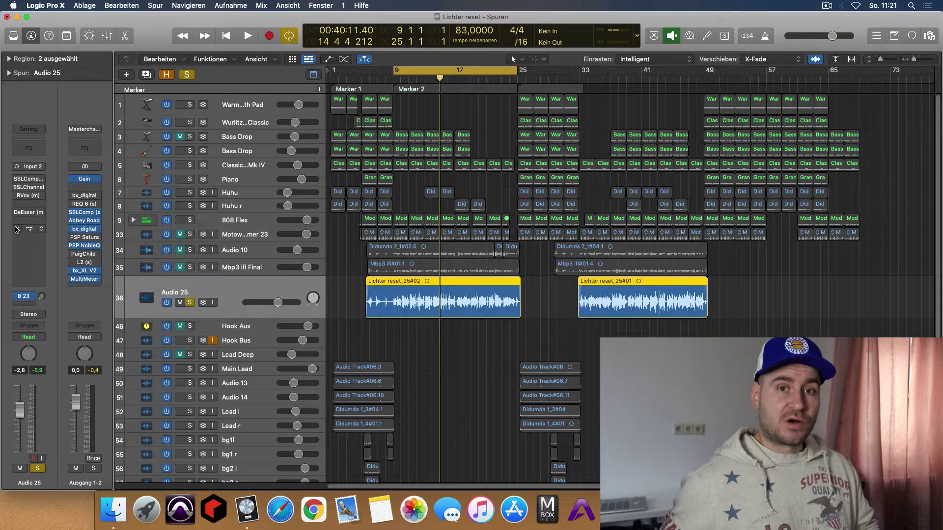
{"action": "key", "text": "space"}
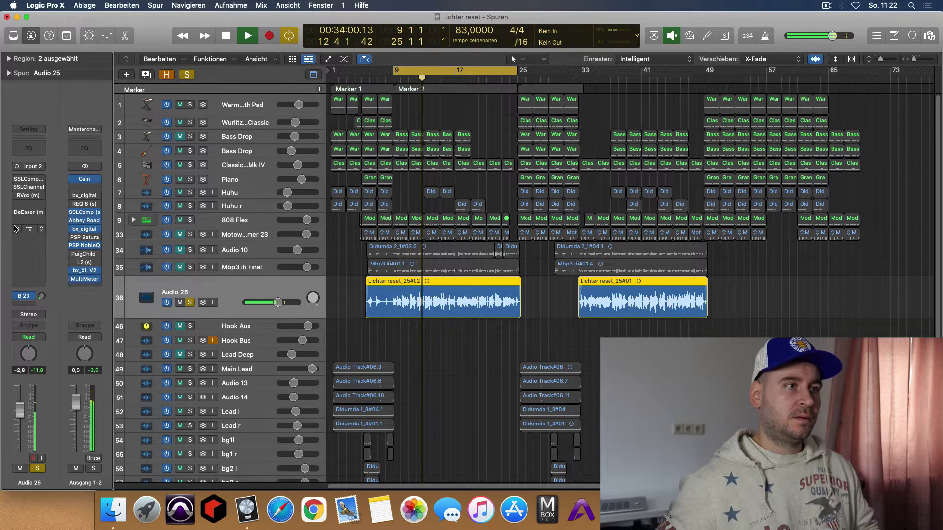
{"action": "key", "text": "space"}
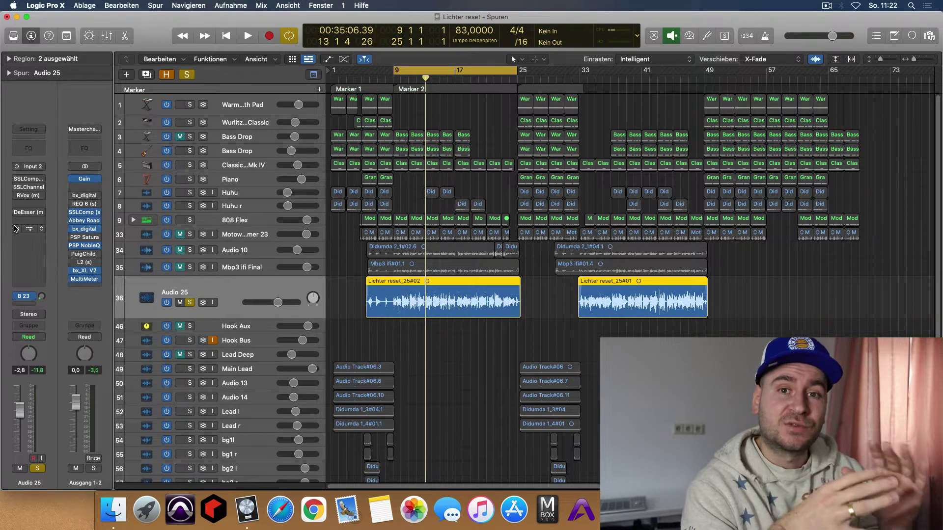
Open and enable the SSLComp on Audio 25, and compare the vocal with the compressor bypassed and active.
{"action": "left_click", "coordinate": [29, 180]}
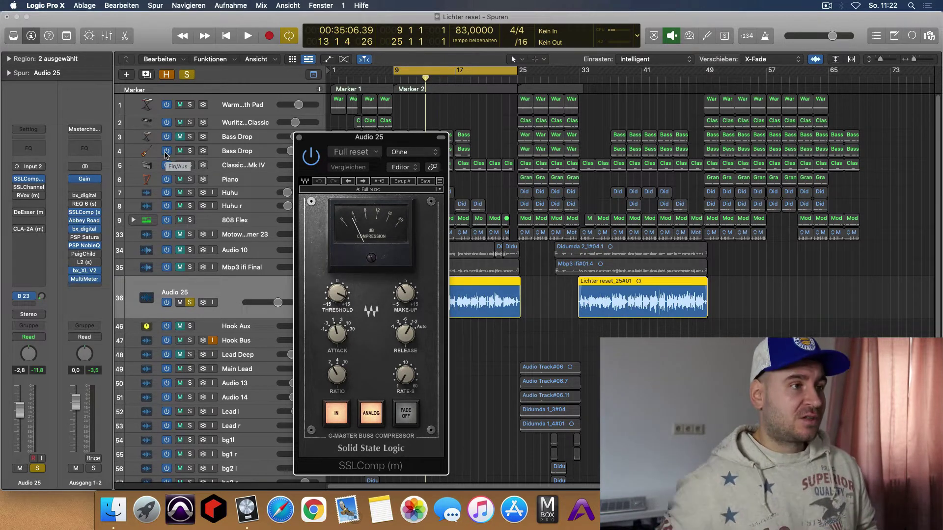
{"action": "left_click_drag", "start_coordinate": [346, 141], "coordinate": [368, 129]}
{"action": "key", "text": "space"}
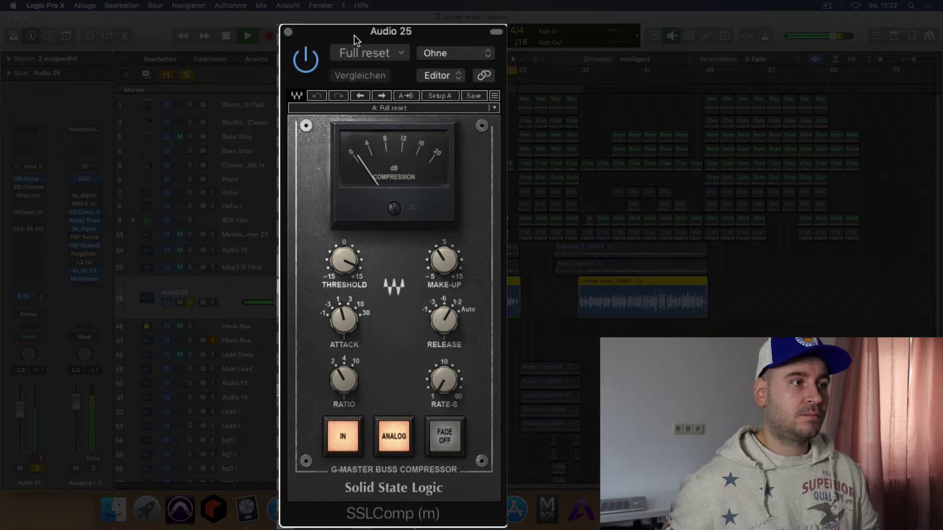
{"action": "key", "text": "space"}
{"action": "left_click", "coordinate": [305, 60]}
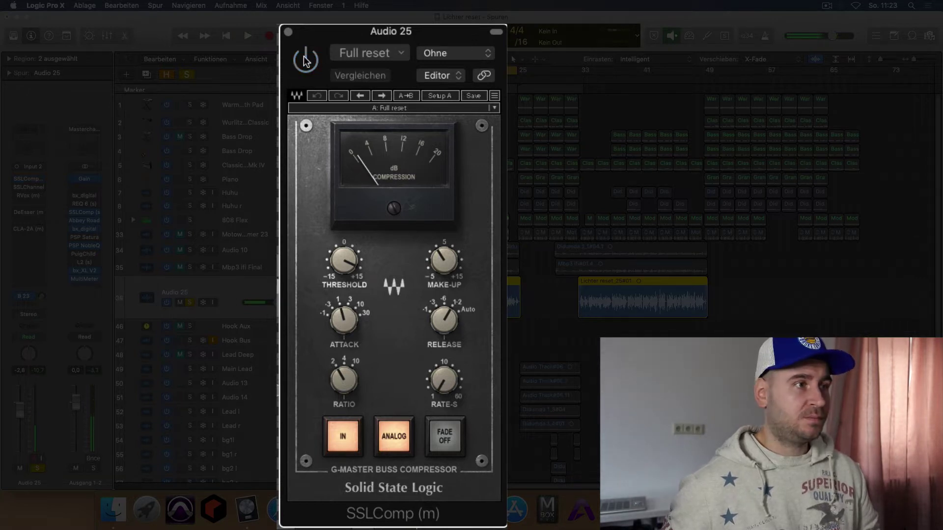
{"action": "key", "text": "space"}
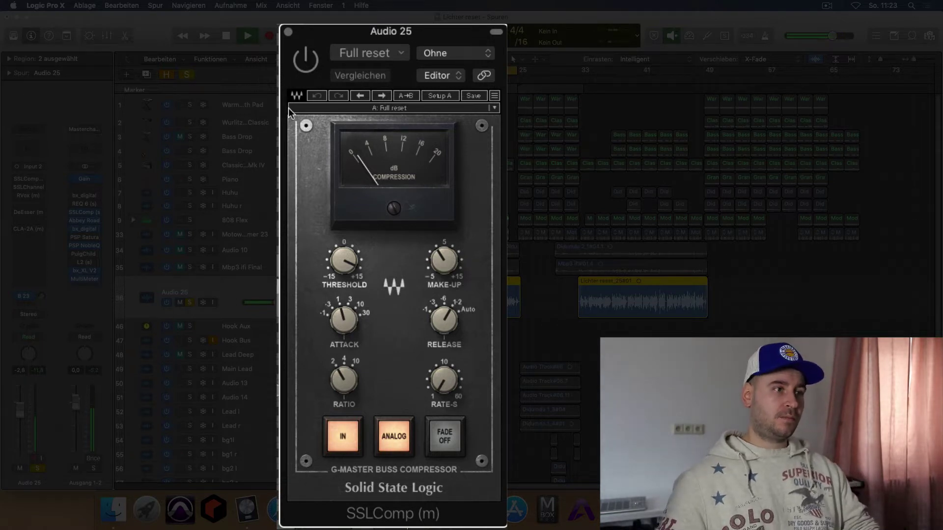
{"action": "key", "text": "space"}
{"action": "left_click", "coordinate": [305, 66]}
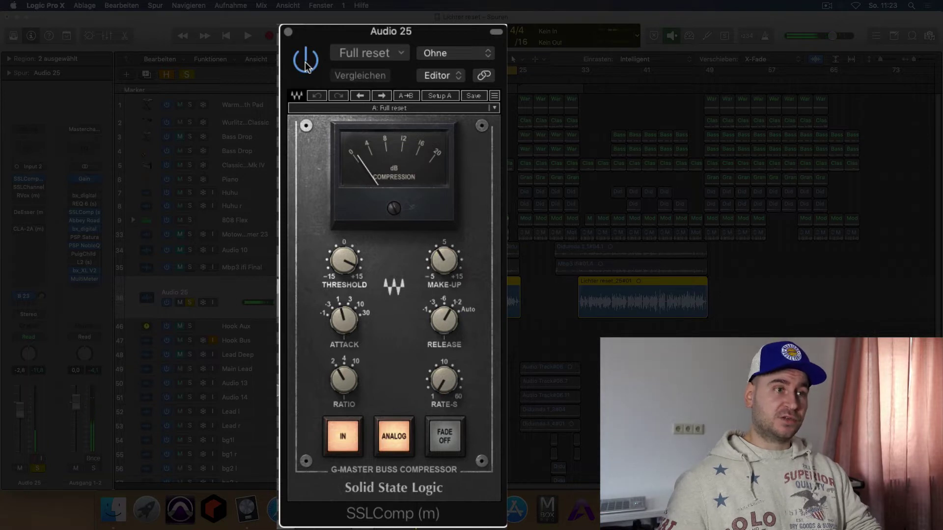
{"action": "key", "text": "space"}
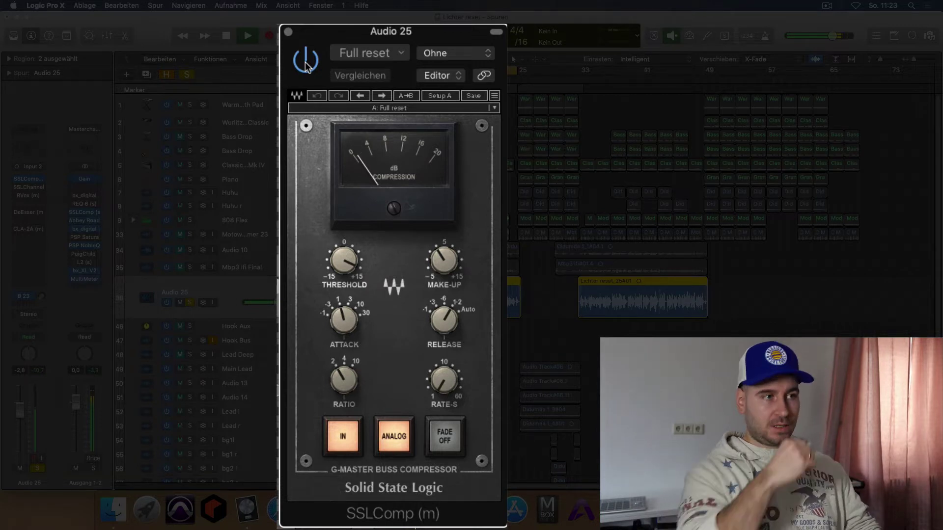
{"action": "key", "text": "space"}
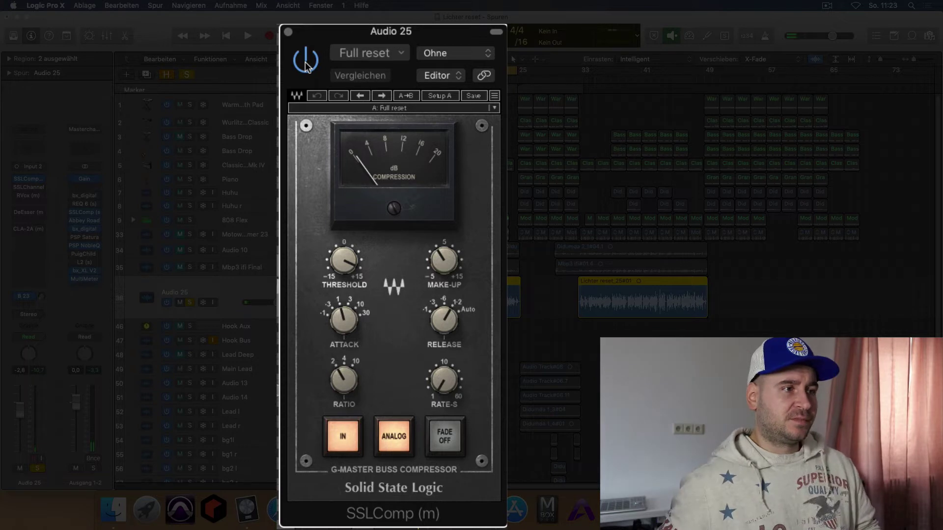
{"action": "left_click", "coordinate": [445, 262]}
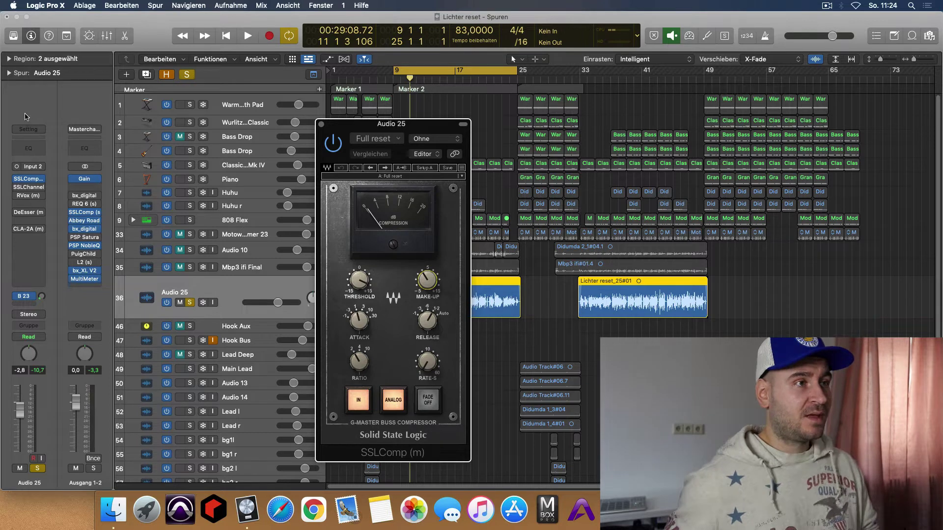
Replace the compressor window with the SSLChannel of Audio 25, enable it and check its LF gain and frequency controls.
{"action": "left_click", "coordinate": [32, 188]}
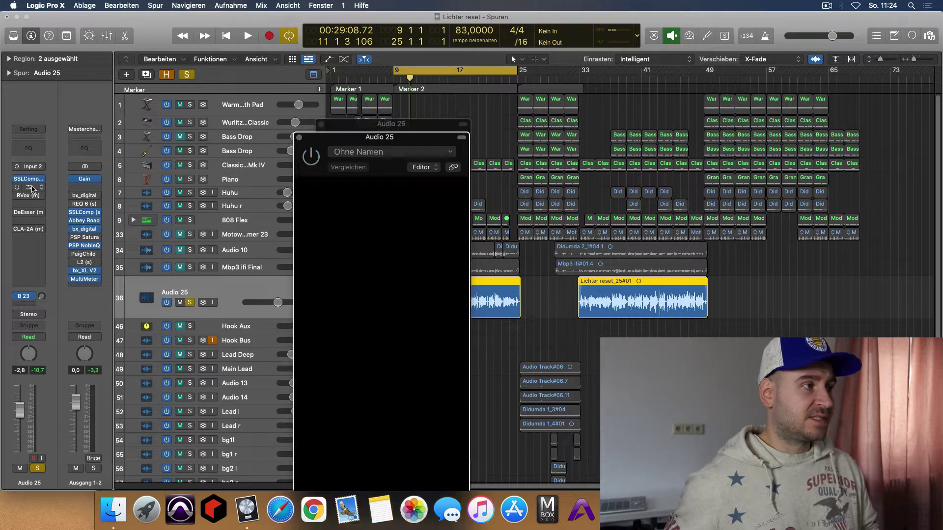
{"action": "left_click", "coordinate": [321, 124]}
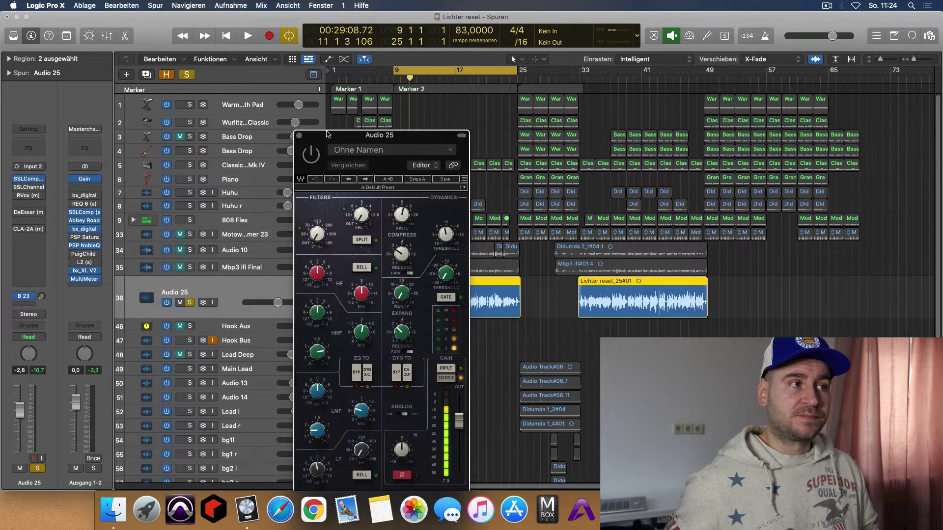
{"action": "left_click_drag", "start_coordinate": [327, 133], "coordinate": [320, 103]}
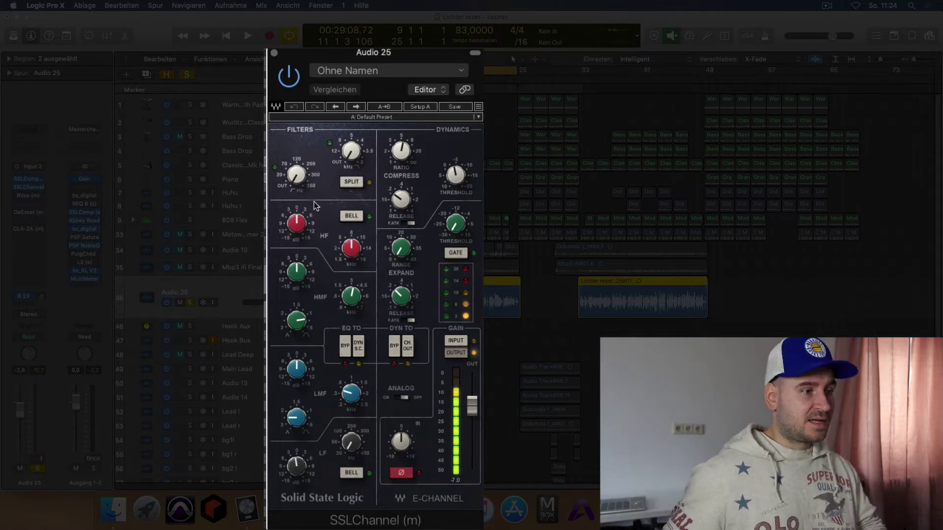
{"action": "left_click_drag", "start_coordinate": [297, 471], "coordinate": [297, 474]}
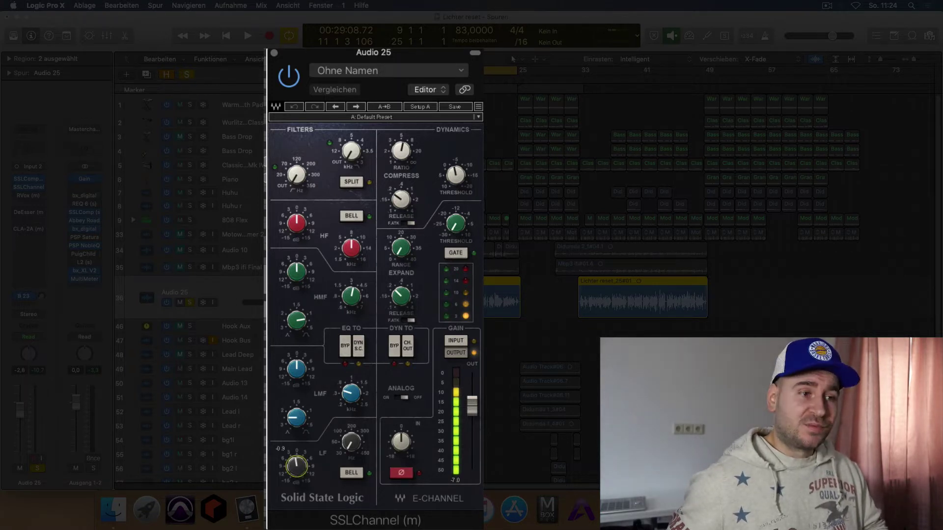
{"action": "left_click", "coordinate": [350, 446]}
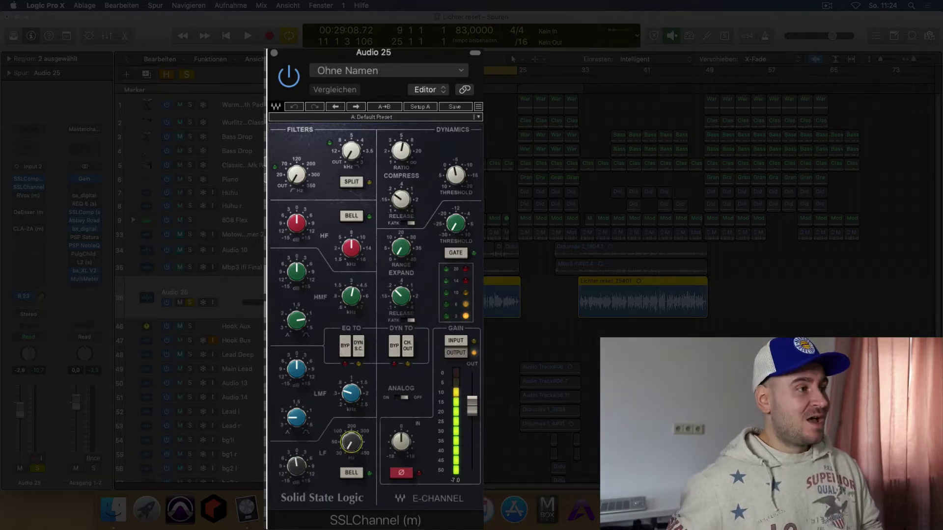
Compare the vocal with the SSLChannel bypassed and active during playback, and close the plug-in window.
{"action": "left_click", "coordinate": [286, 77]}
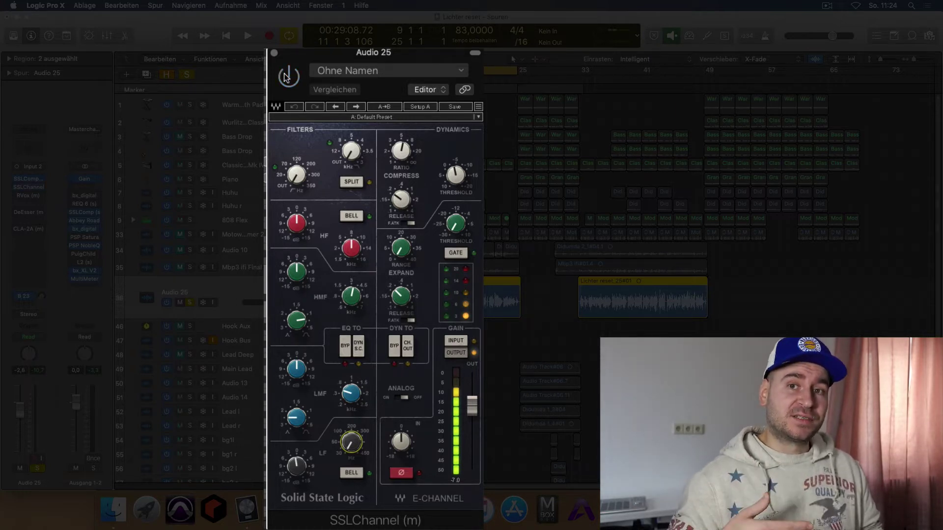
{"action": "key", "text": "space"}
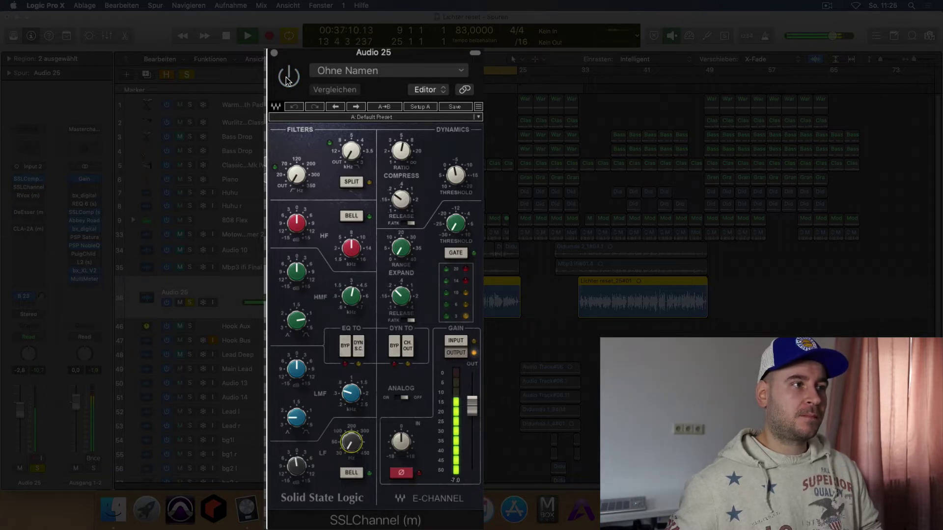
{"action": "left_click", "coordinate": [288, 78]}
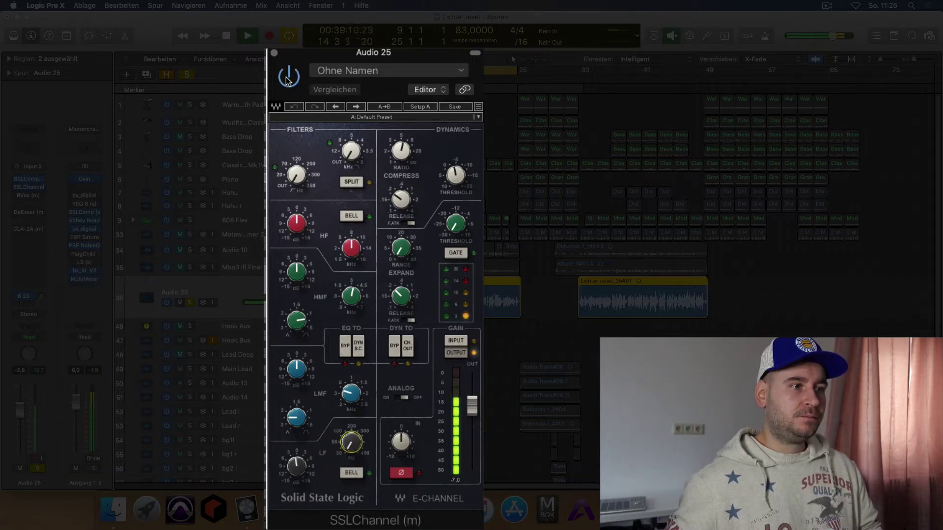
{"action": "key", "text": "space"}
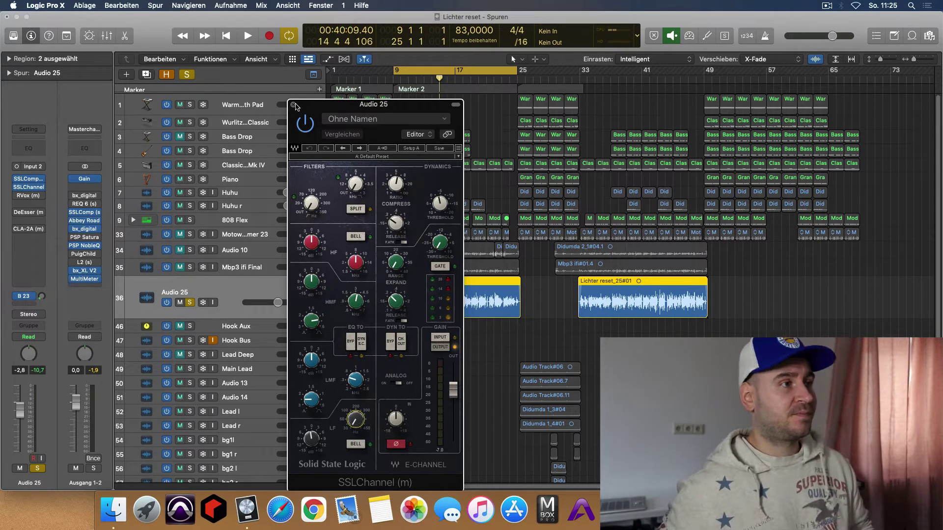
{"action": "left_click", "coordinate": [294, 105]}
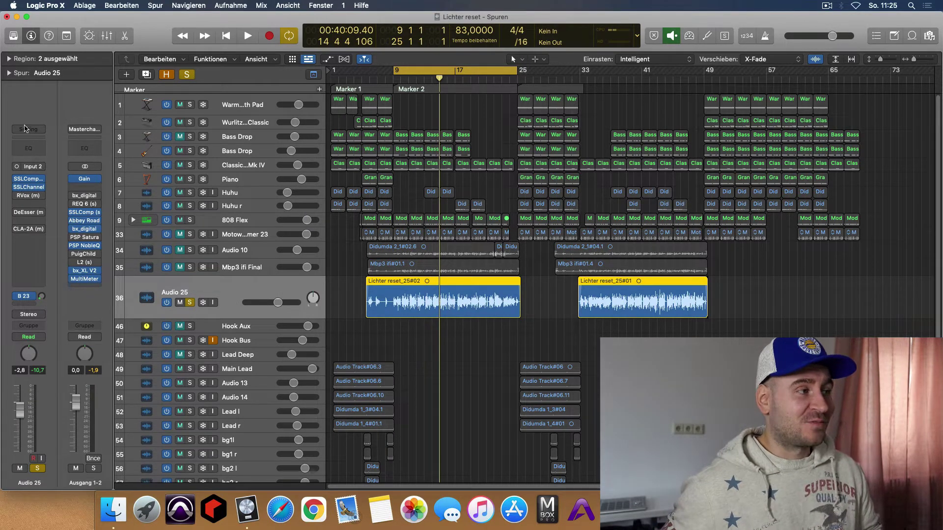
Open and enable RVox on Audio 25, and compare the vocal with it bypassed and active during playback.
{"action": "left_click", "coordinate": [29, 196]}
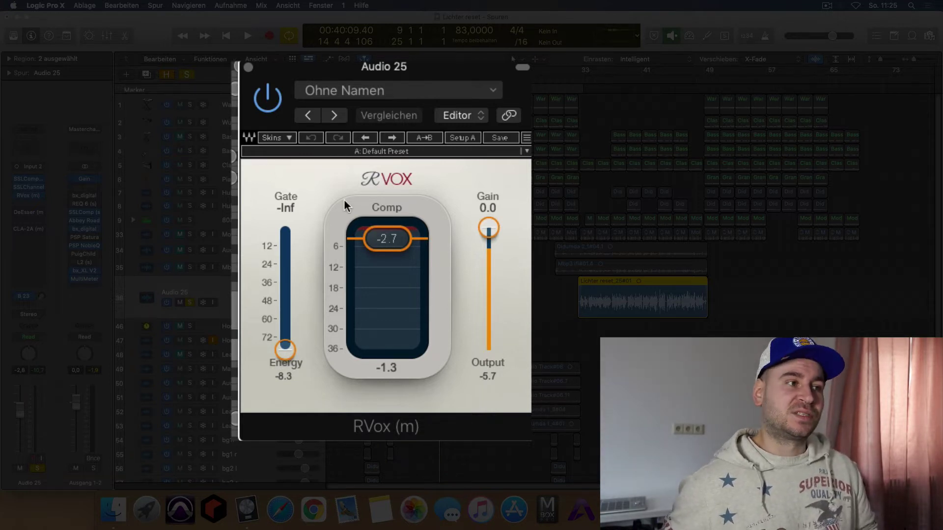
{"action": "left_click", "coordinate": [265, 102]}
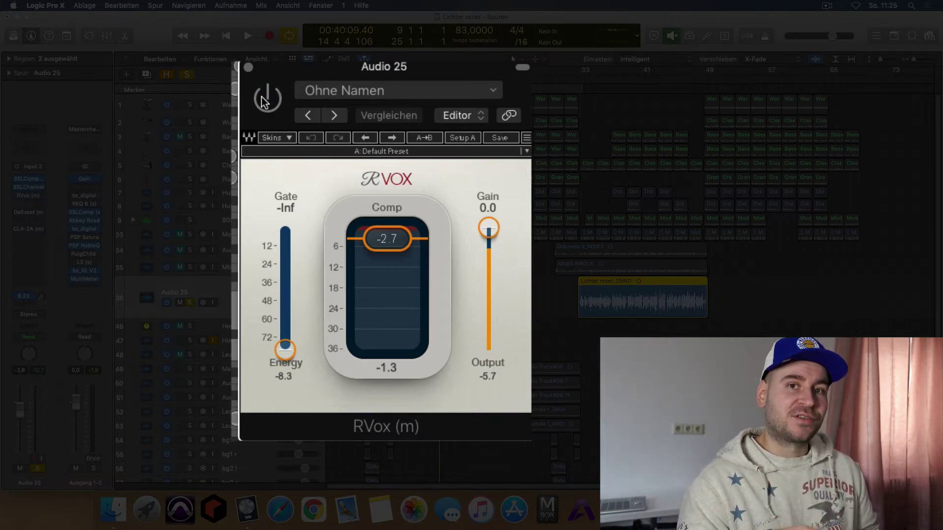
{"action": "key", "text": "space"}
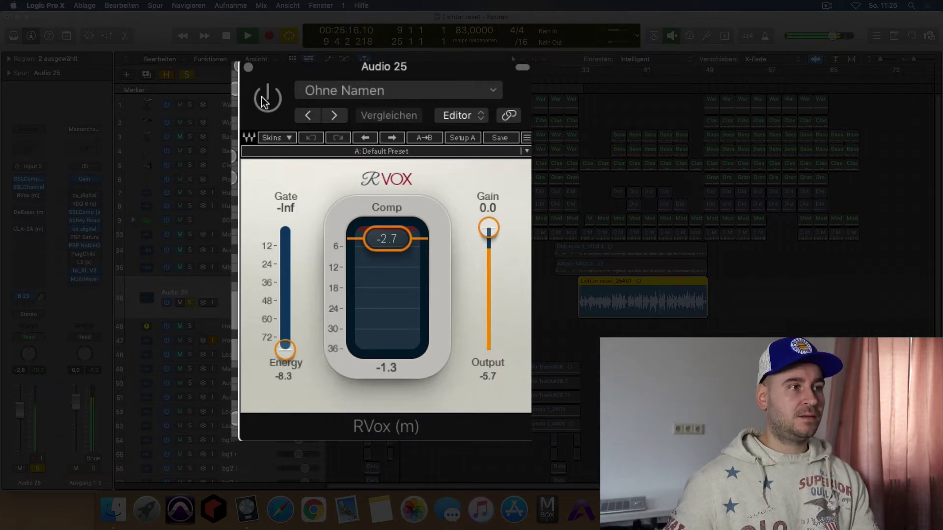
{"action": "left_click", "coordinate": [265, 101]}
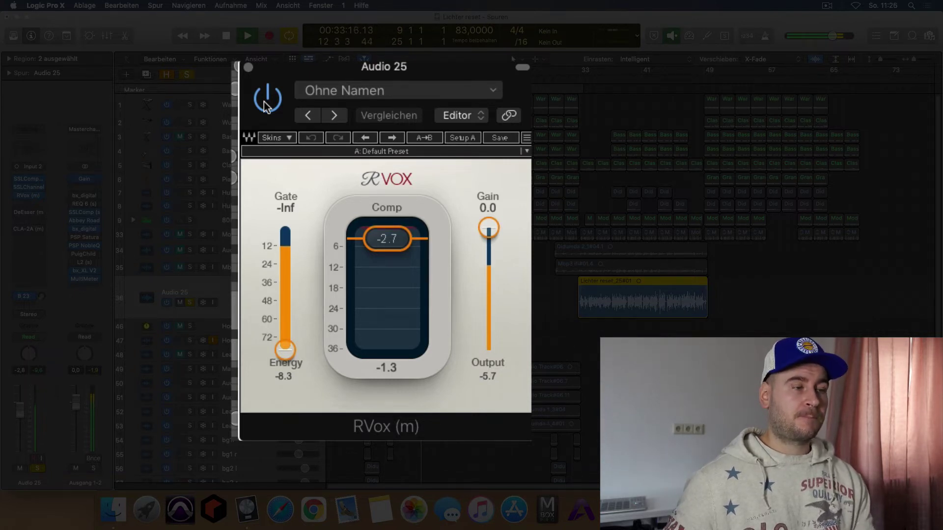
{"action": "key", "text": "space"}
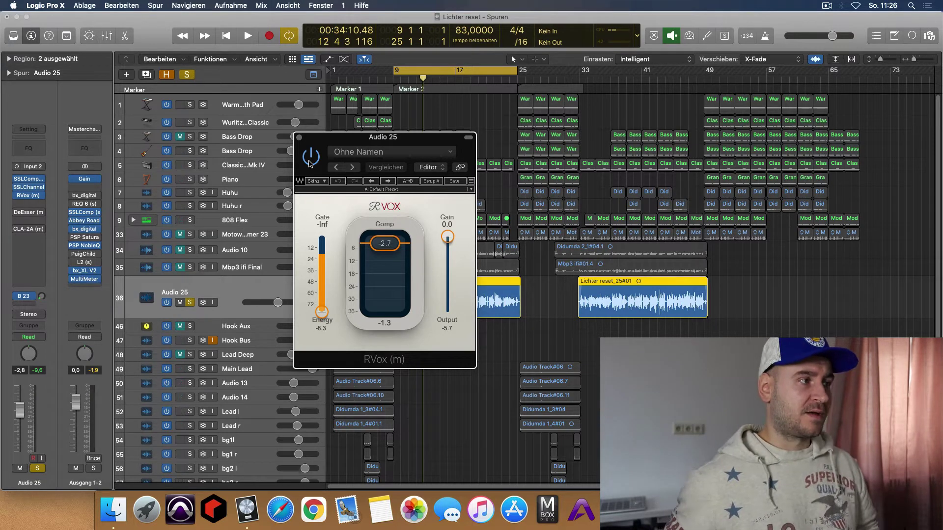
Bypass SSLComp, SSLChannel and RVox together, and switch them back on during playback to compare their combined effect.
{"action": "mouse_move", "coordinate": [89, 180]}
{"action": "mouse_move", "coordinate": [17, 180]}
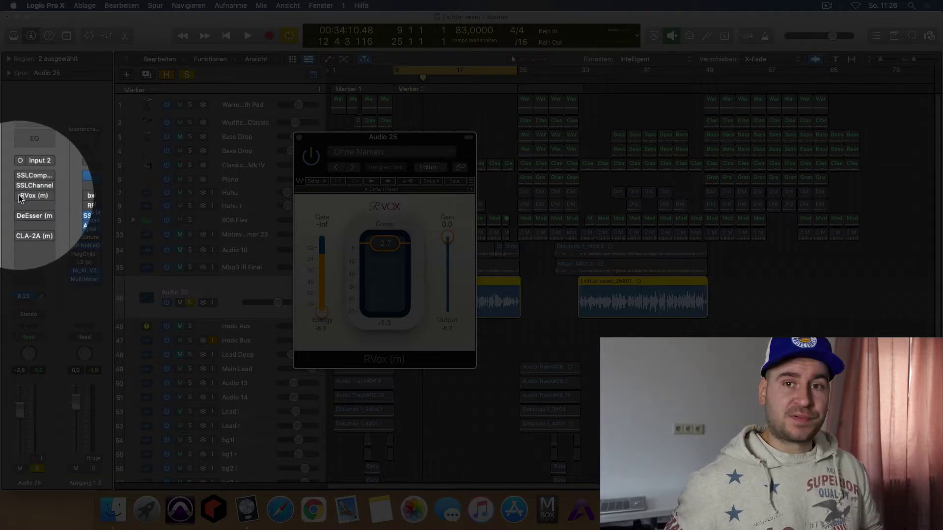
{"action": "mouse_move", "coordinate": [20, 197]}
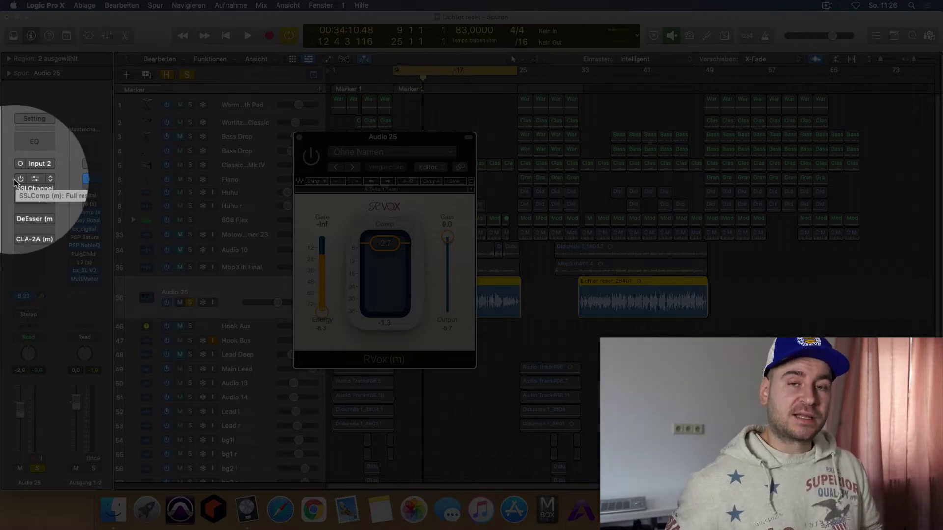
{"action": "key", "text": "space"}
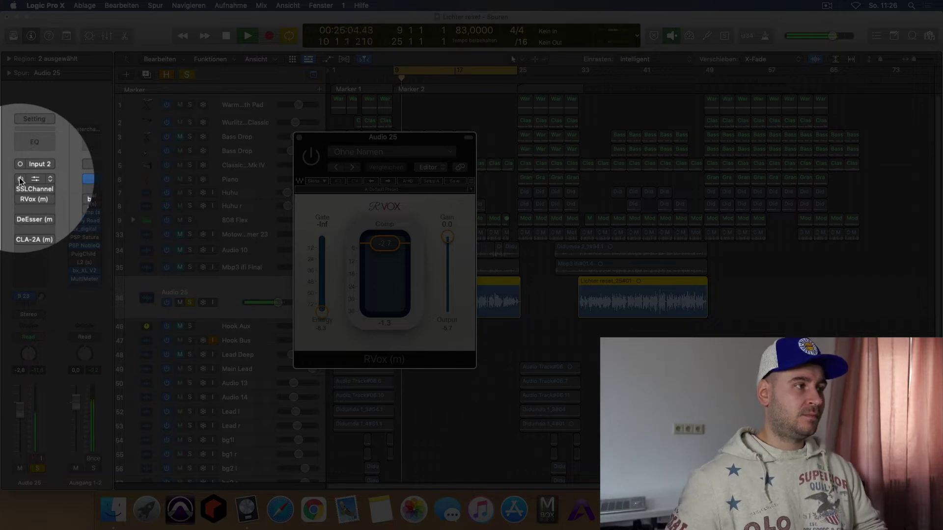
{"action": "left_click", "coordinate": [20, 181]}
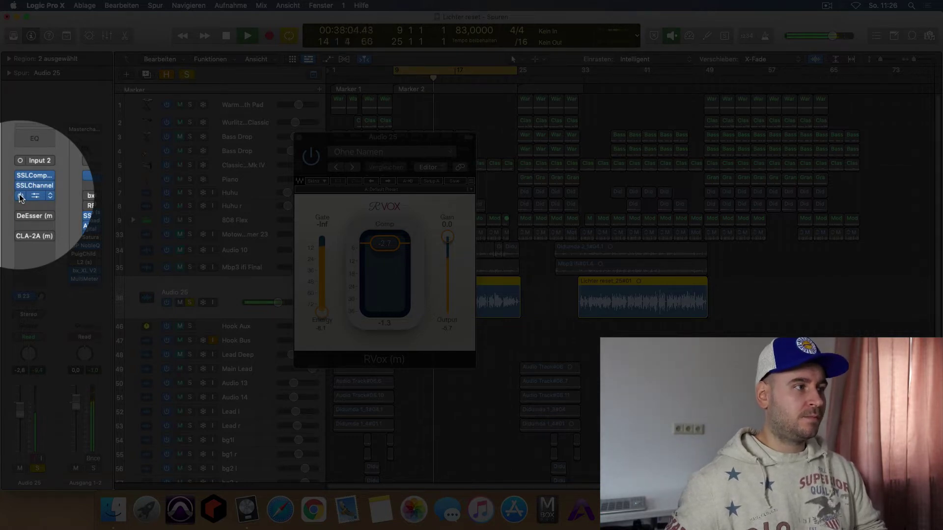
{"action": "key", "text": "space"}
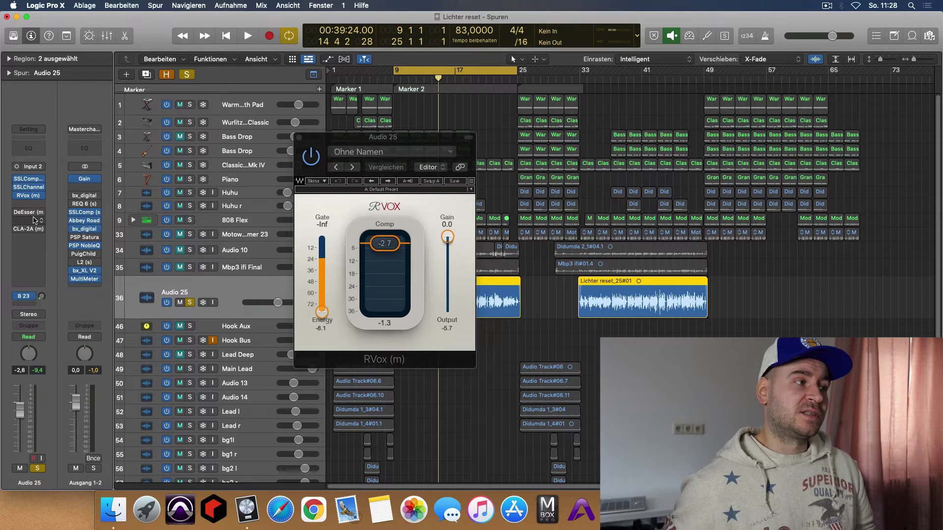
Open and enable the DeEsser on Audio 25, audition its S-Chain signal during playback, and return its monitoring to Audio.
{"action": "left_click", "coordinate": [22, 213]}
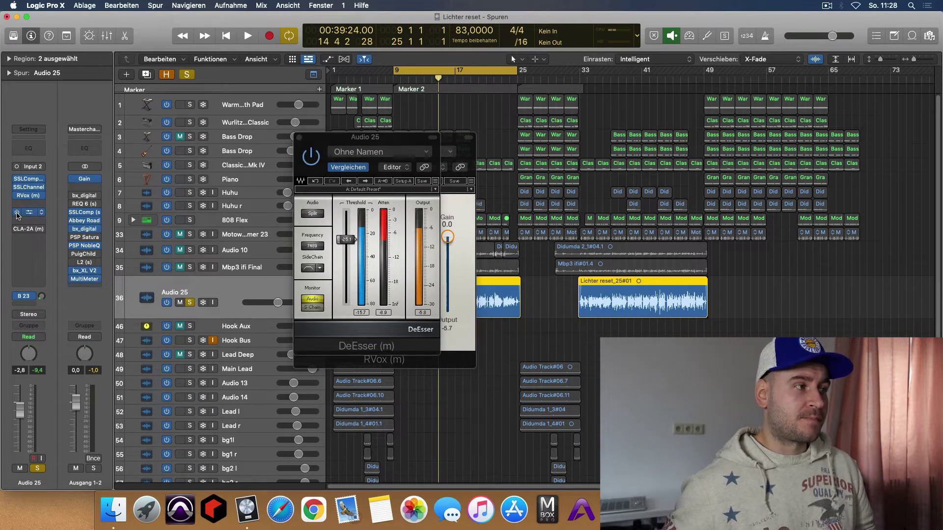
{"action": "left_click", "coordinate": [316, 308]}
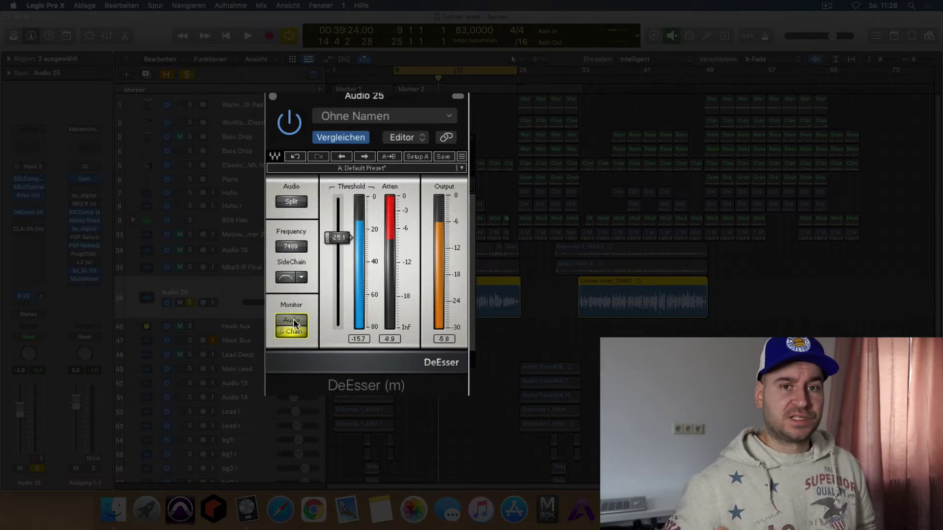
{"action": "key", "text": "space"}
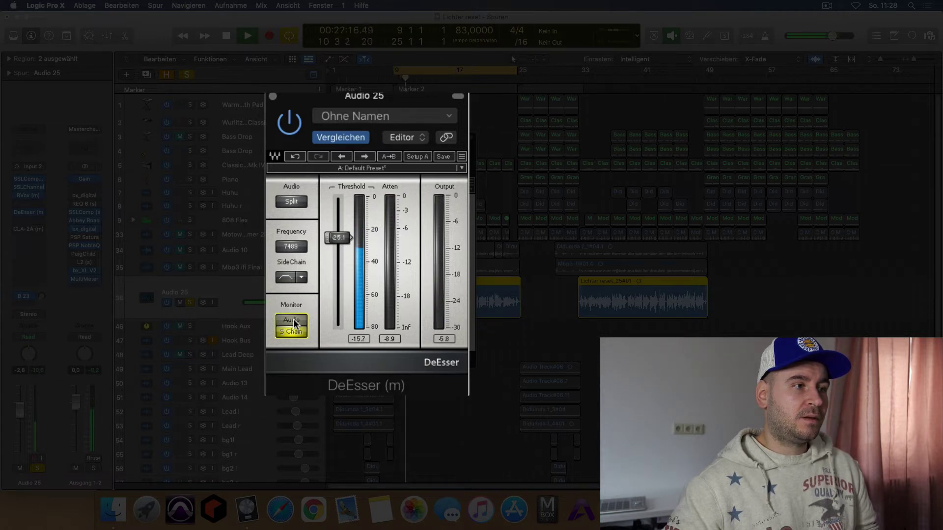
{"action": "key", "text": "space"}
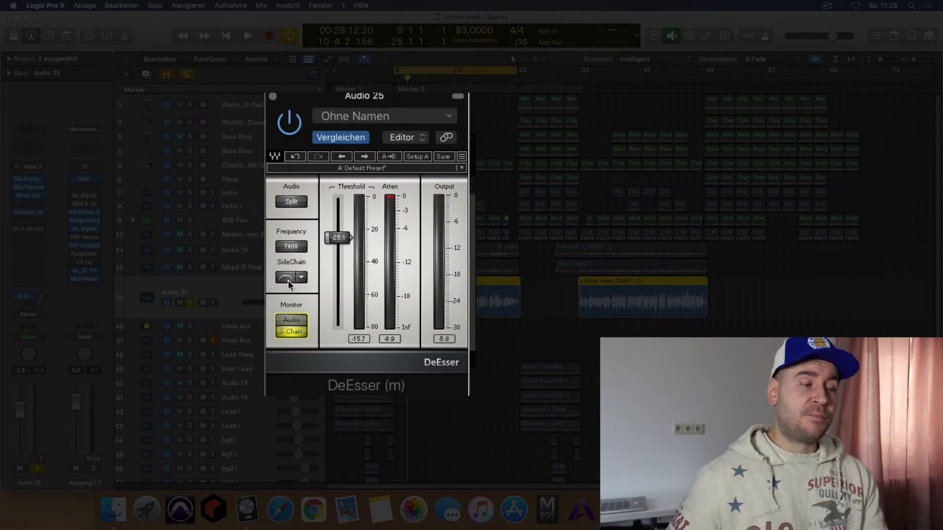
{"action": "left_click", "coordinate": [291, 320]}
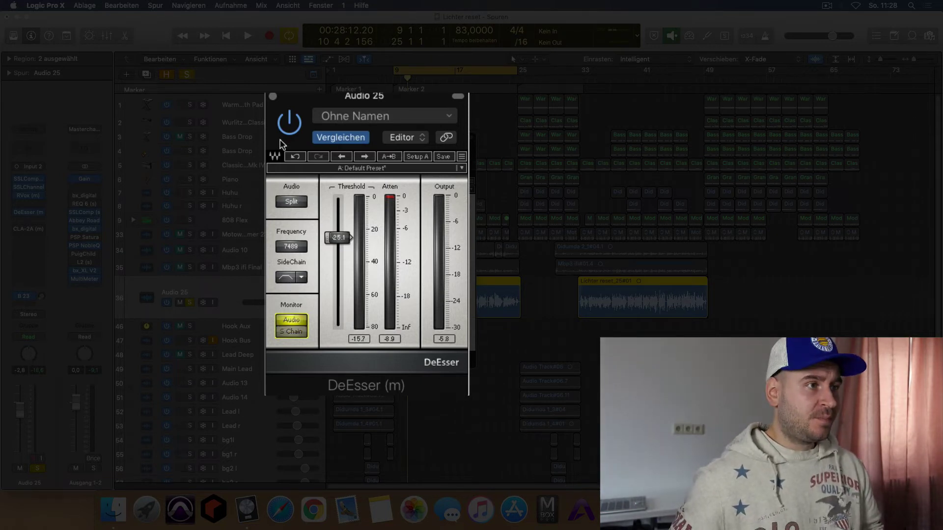
Compare the vocal with the DeEsser bypassed and active during playback, and close the DeEsser and RVox windows.
{"action": "left_click", "coordinate": [289, 124]}
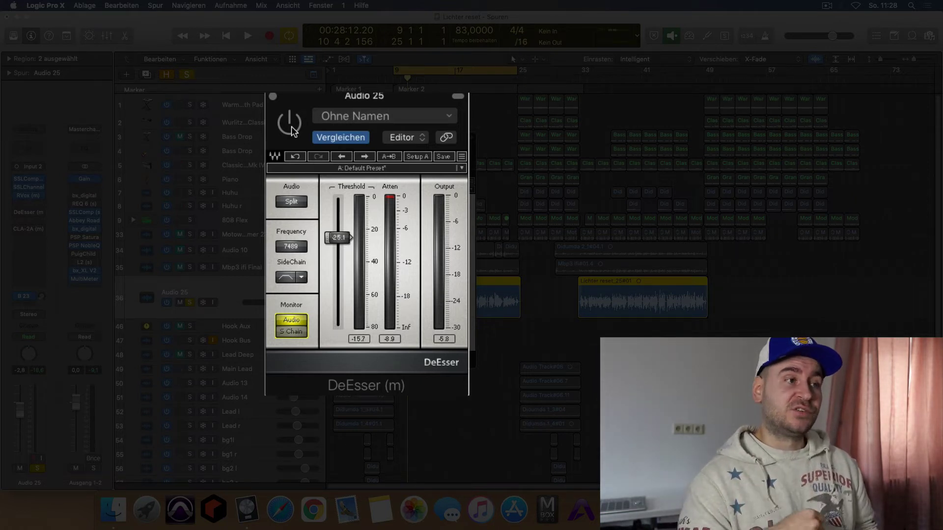
{"action": "key", "text": "space"}
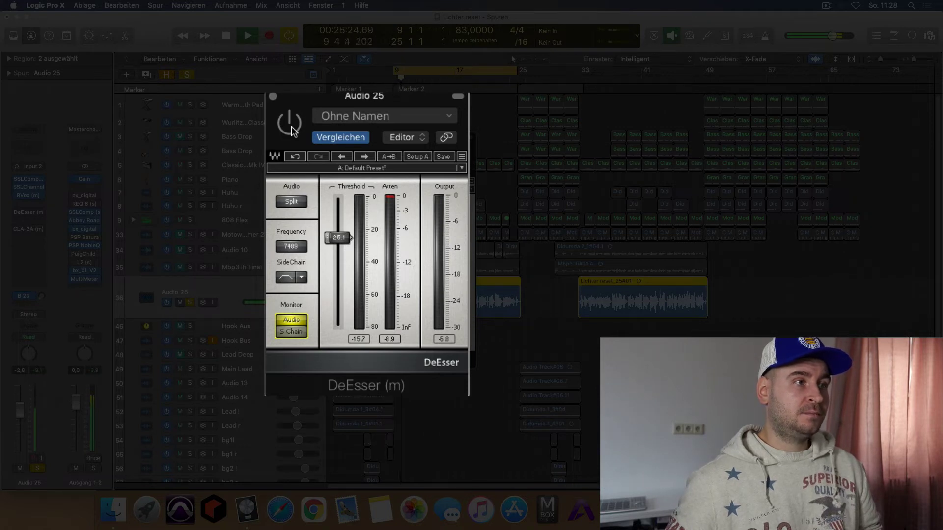
{"action": "left_click", "coordinate": [292, 128]}
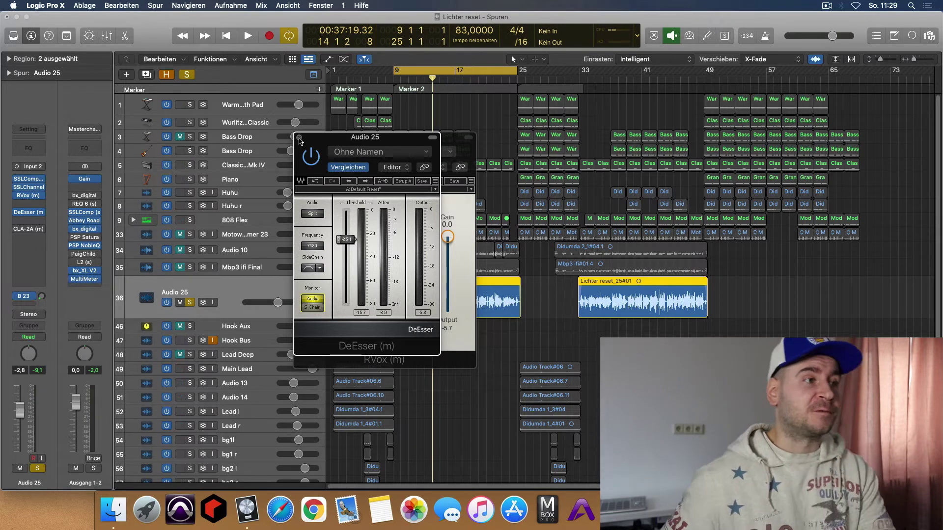
{"action": "left_click", "coordinate": [299, 141]}
{"action": "left_click", "coordinate": [301, 140]}
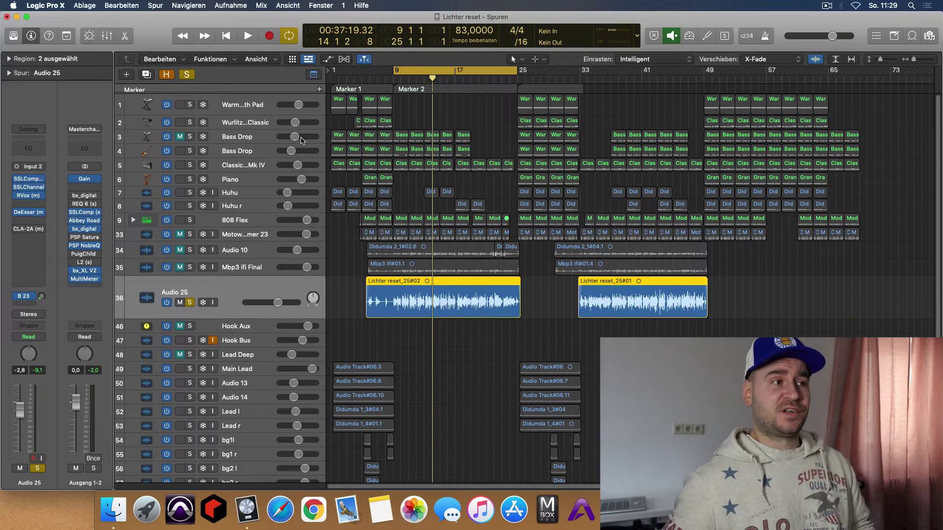
Turn off solo on Audio 25 and play the processed vocal together with the whole arrangement.
{"action": "left_click", "coordinate": [190, 304]}
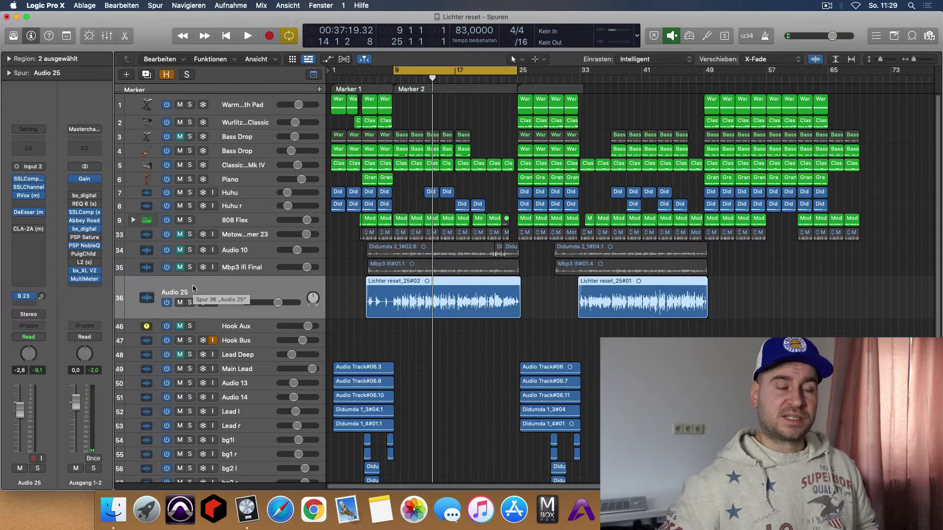
{"action": "key", "text": "space"}
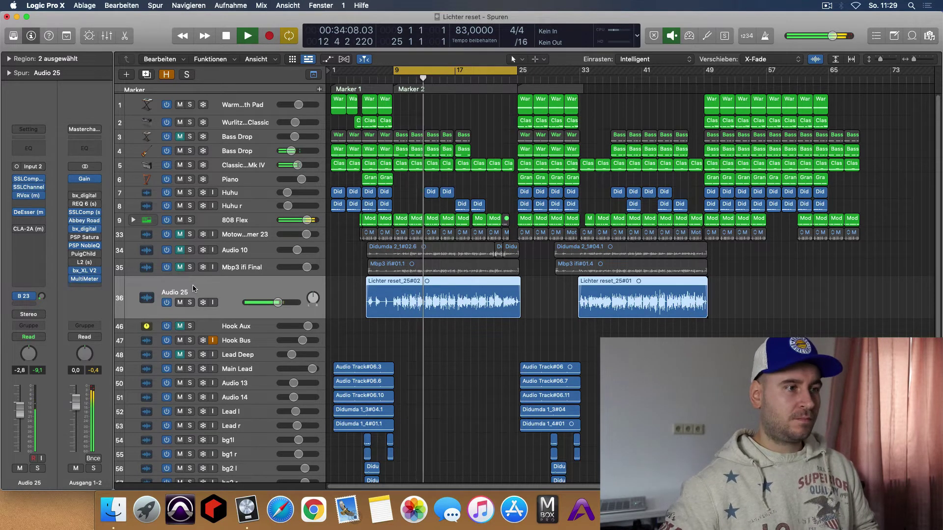
{"action": "key", "text": "space"}
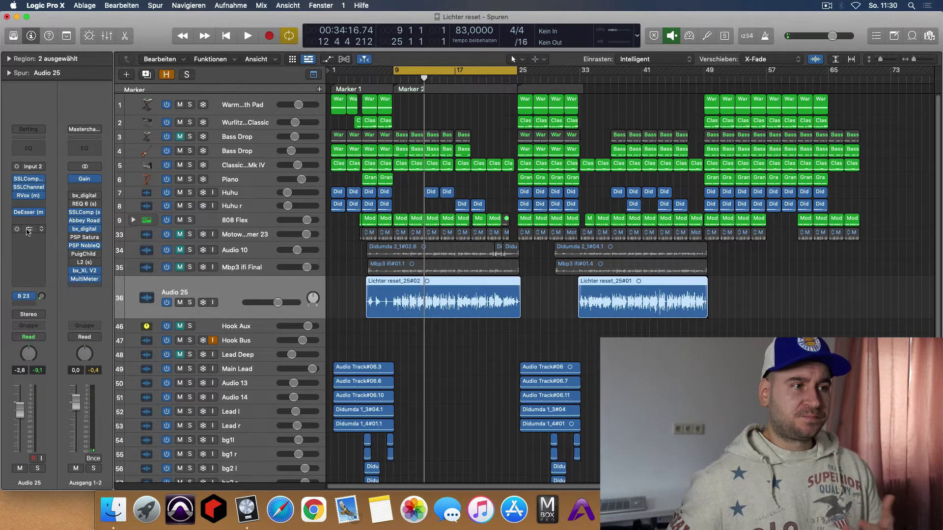
Open the CLA-2A of Audio 25, move its window over the arrangement, and check its Peak Reduction and Gain controls.
{"action": "left_click", "coordinate": [28, 231]}
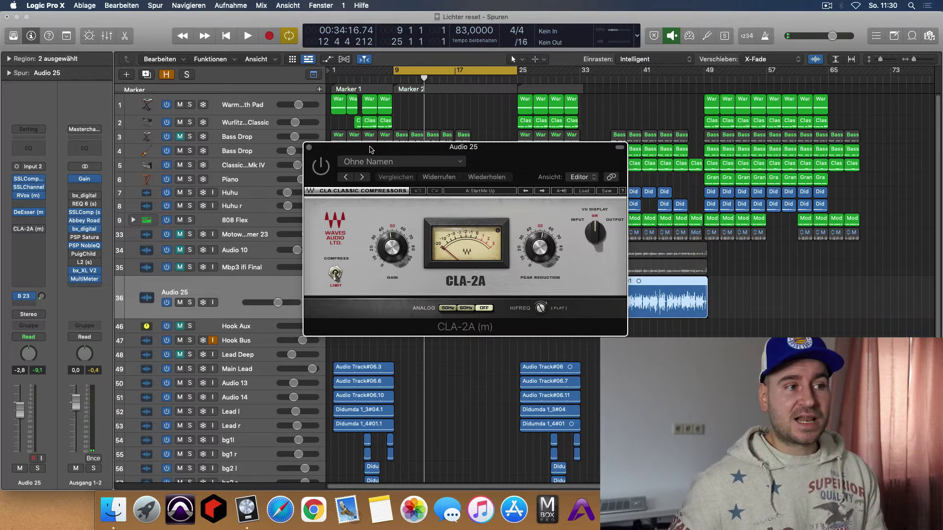
{"action": "left_click_drag", "start_coordinate": [367, 151], "coordinate": [469, 130]}
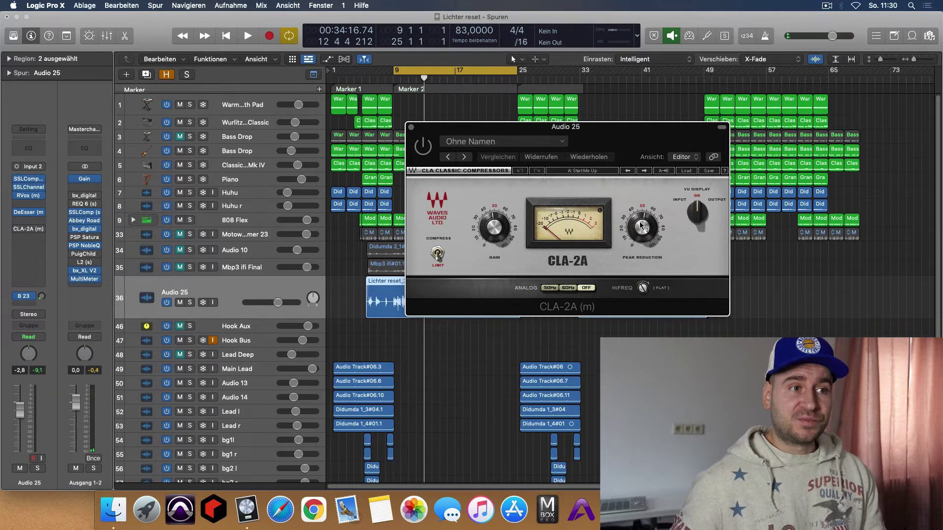
{"action": "mouse_move", "coordinate": [642, 221]}
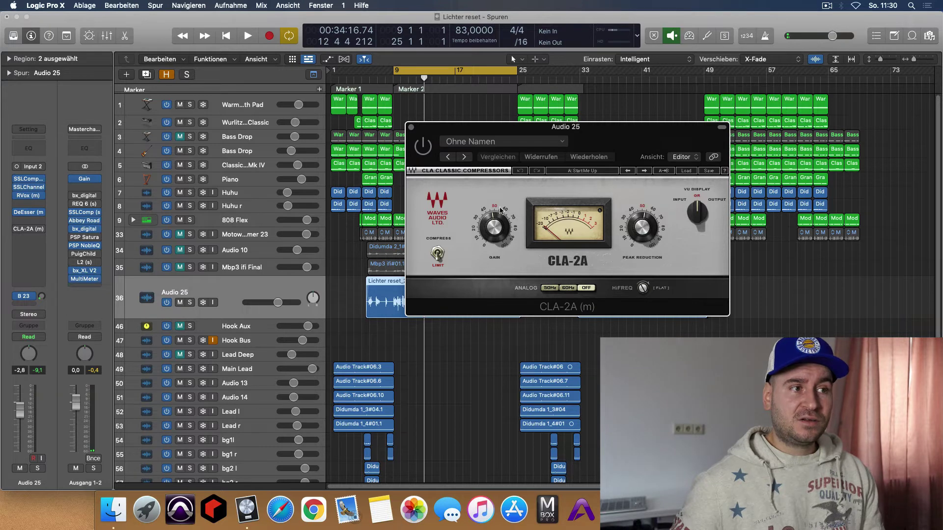
{"action": "mouse_move", "coordinate": [500, 225]}
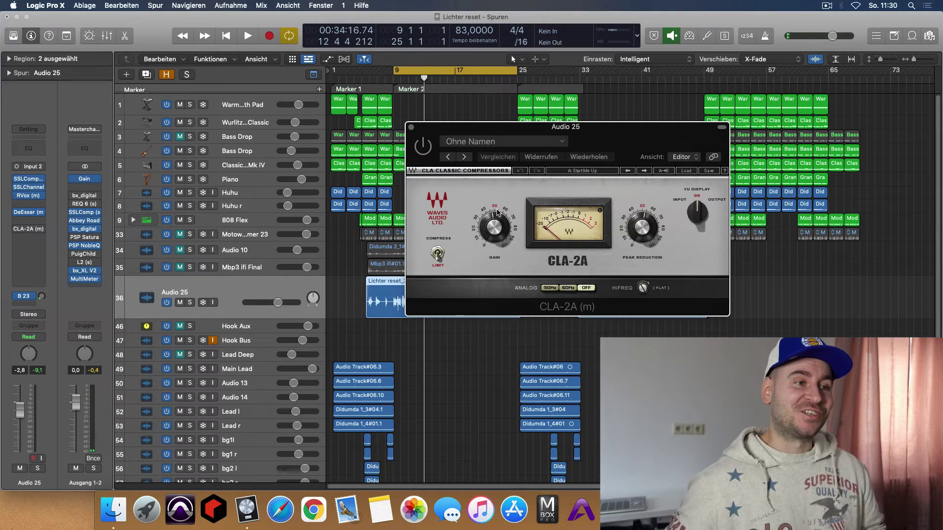
Enable the CLA-2A, compare the vocal in the full mix with it bypassed and active, and close its window.
{"action": "key", "text": "space"}
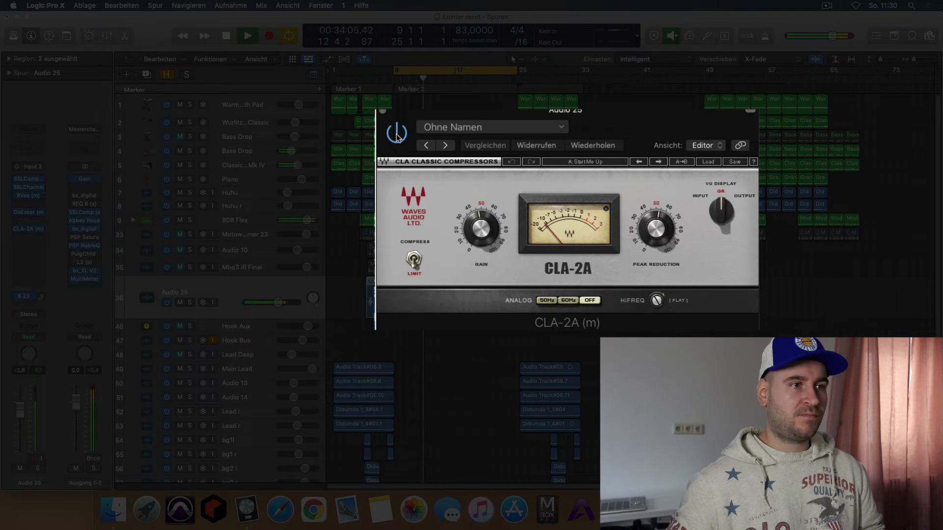
{"action": "left_click", "coordinate": [397, 133]}
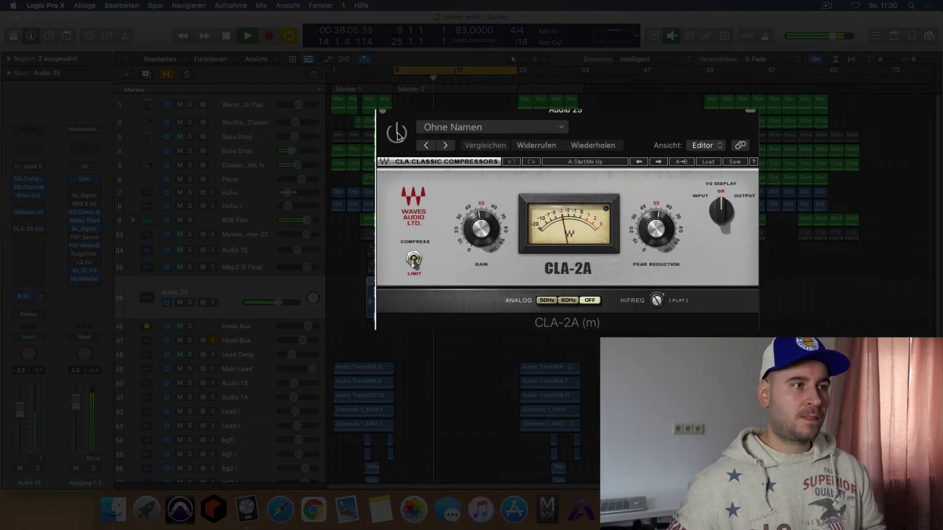
{"action": "left_click", "coordinate": [398, 134]}
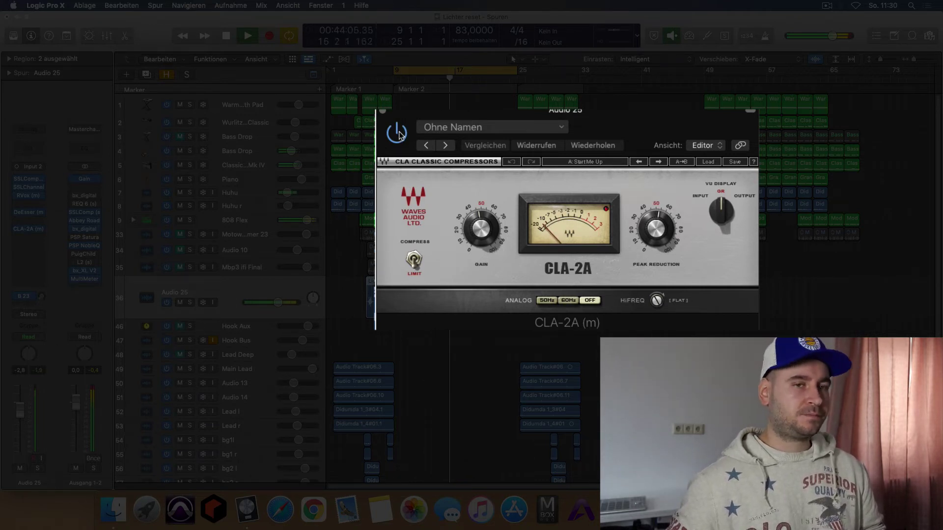
{"action": "key", "text": "space"}
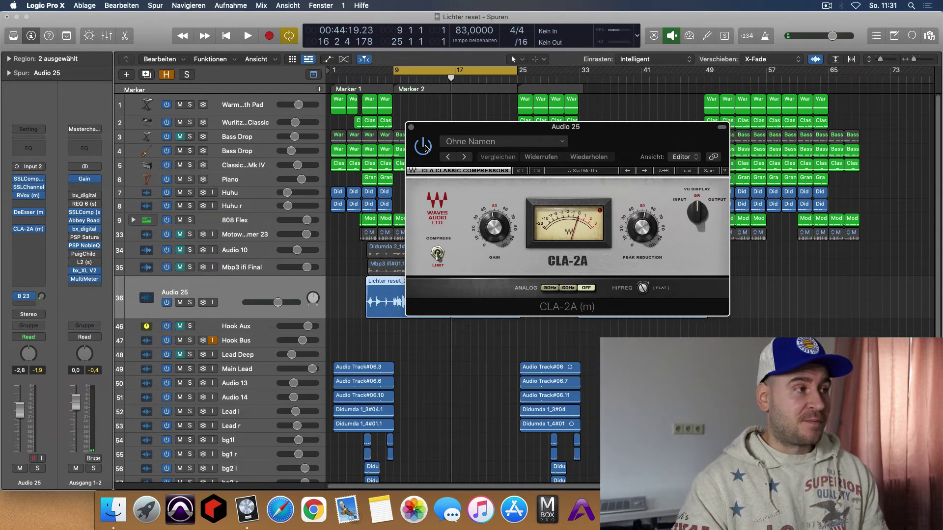
{"action": "left_click", "coordinate": [411, 127]}
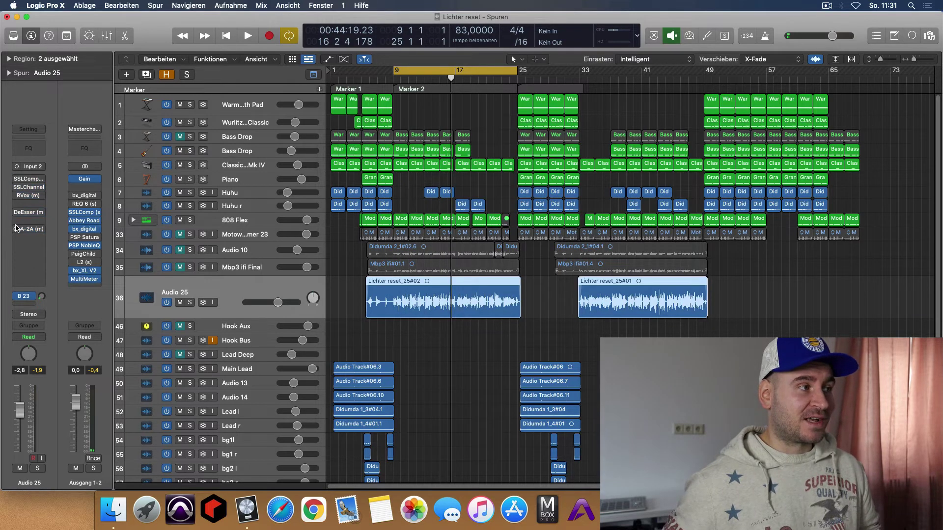
Play the full mix with all five Audio 25 inserts bypassed, and again with them all switched back on.
{"action": "mouse_move", "coordinate": [17, 229]}
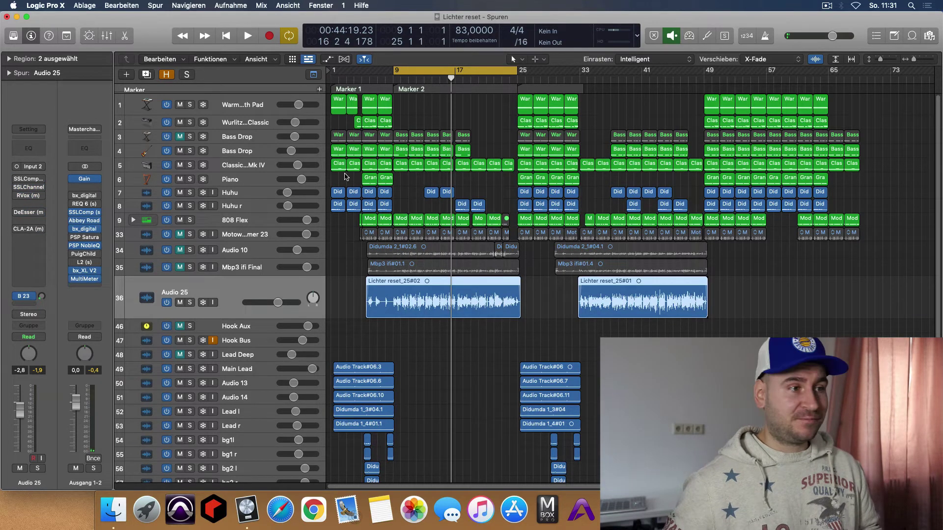
{"action": "key", "text": "space"}
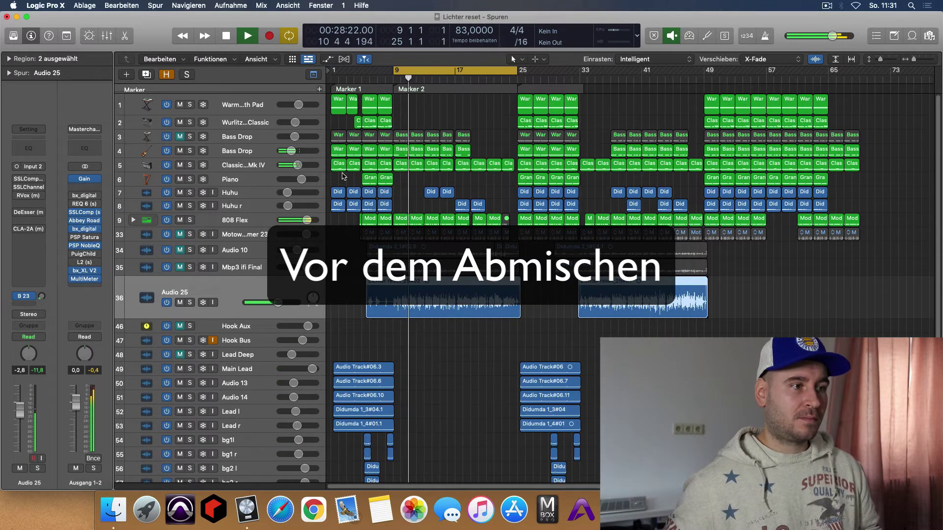
{"action": "key", "text": "space"}
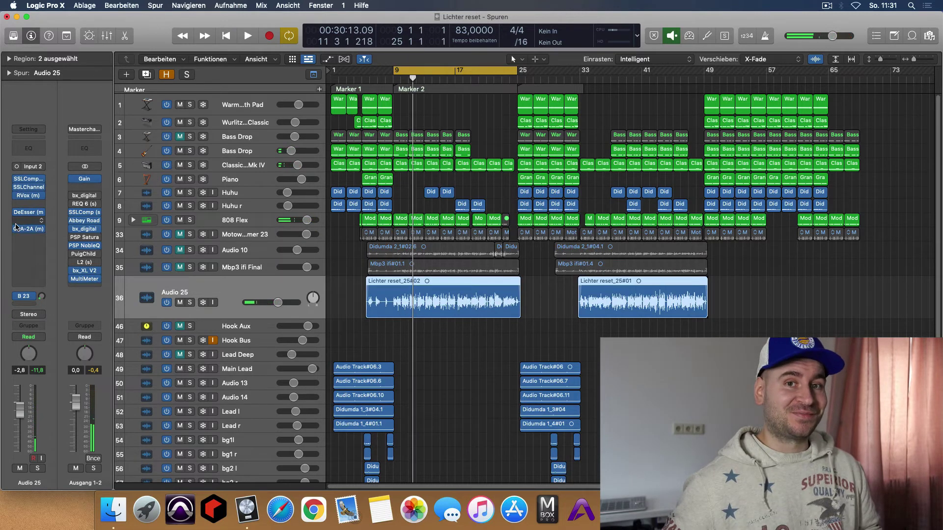
{"action": "key", "text": "space"}
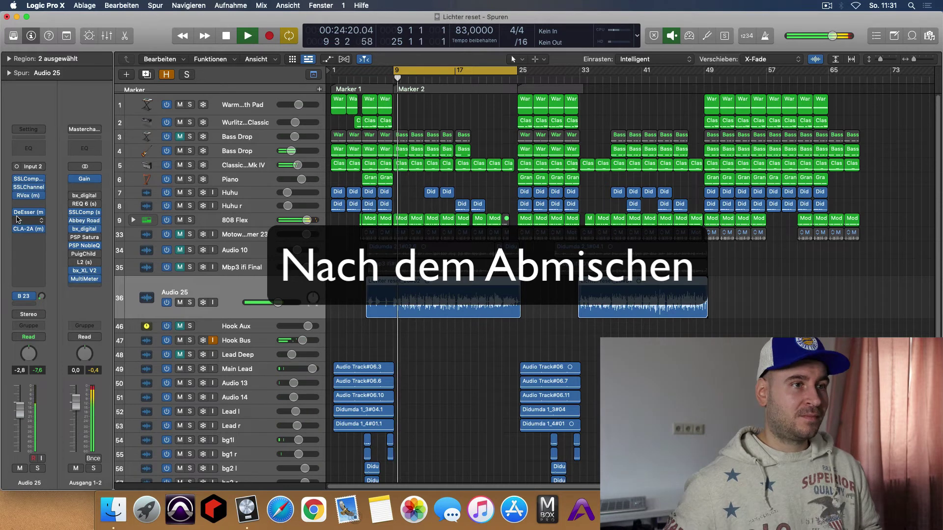